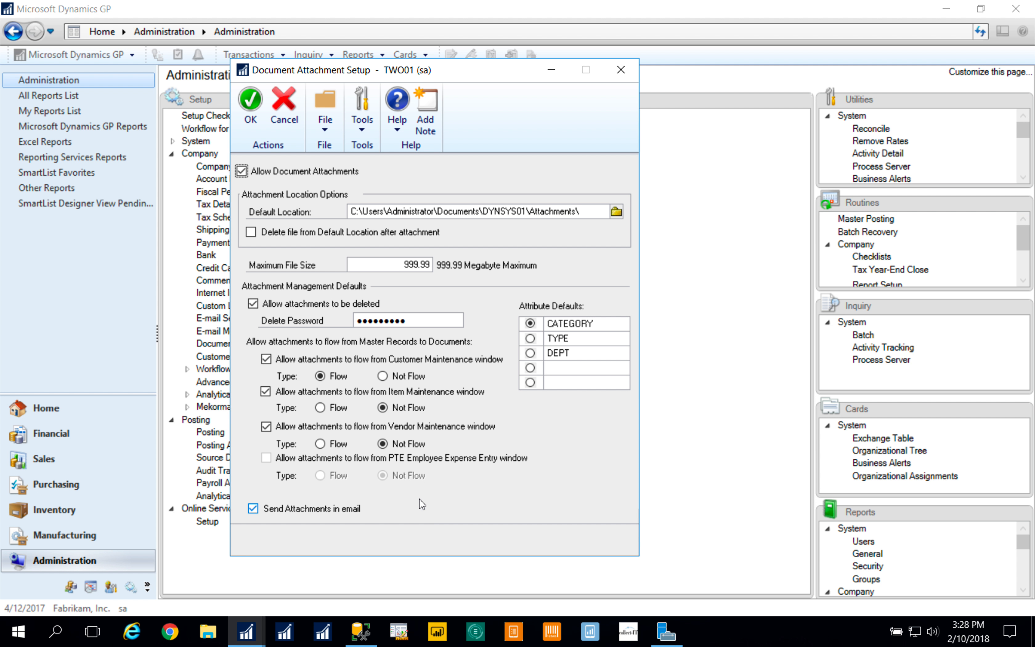
# Step: Accept the document attachment setup and bring the open Sales Transaction Entry window forward, repositioned for a full view
pyautogui.click(251, 114)
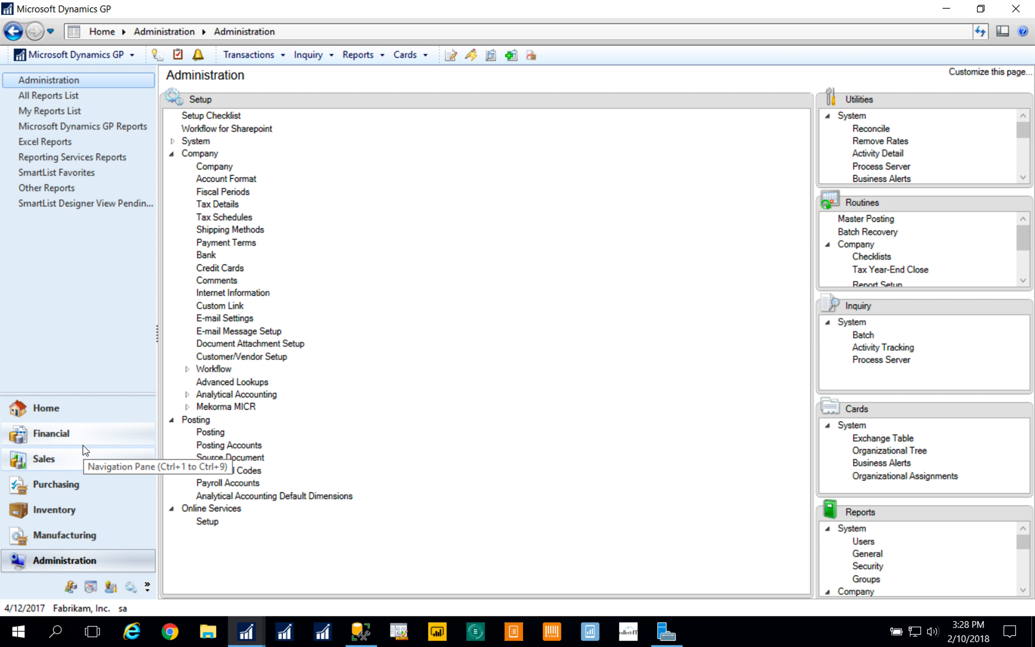
pyautogui.moveTo(247, 631)
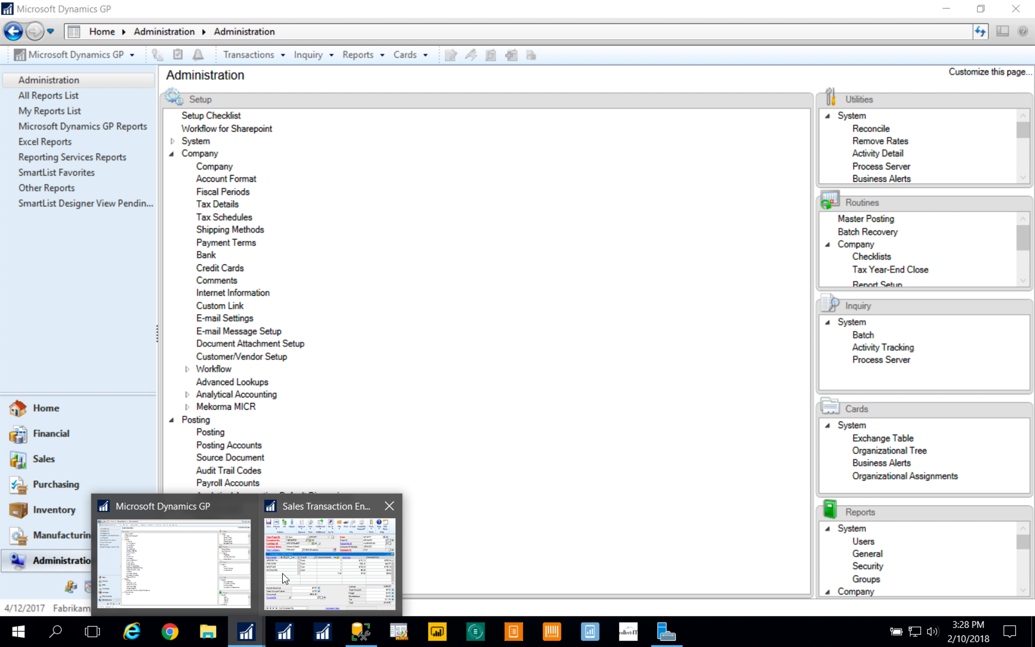
pyautogui.click(310, 558)
pyautogui.moveTo(389, 152); pyautogui.dragTo(302, 117)
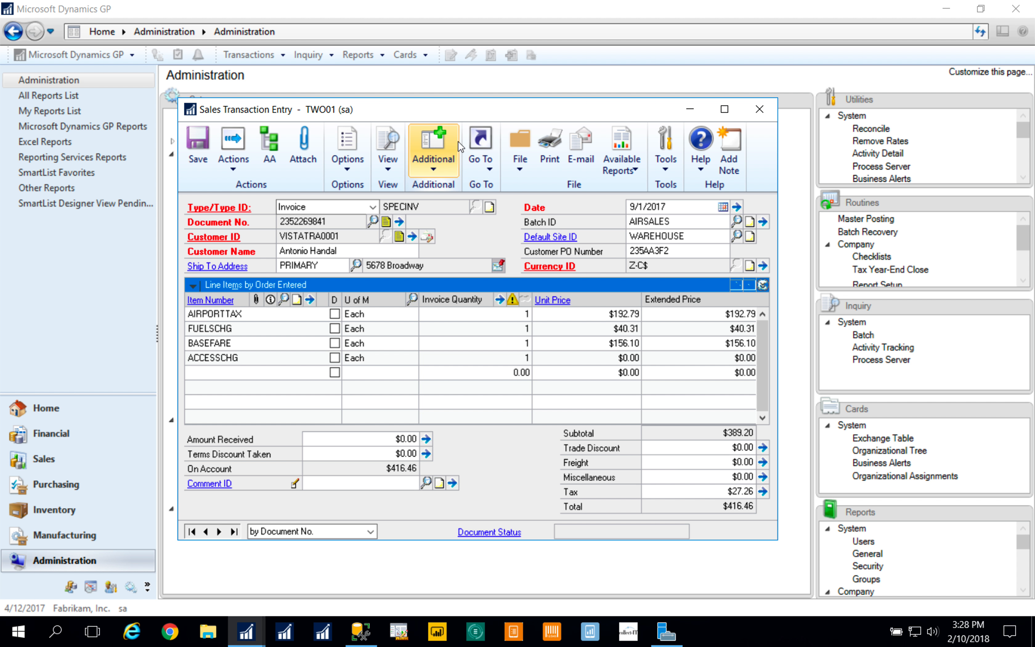
pyautogui.moveTo(452, 113); pyautogui.dragTo(452, 104)
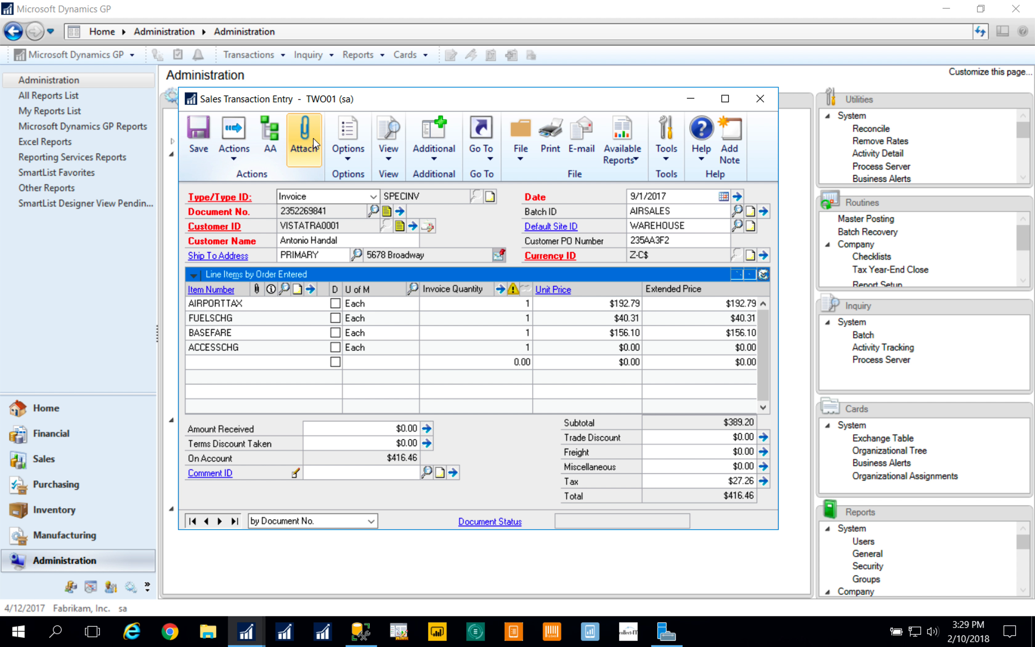
# Step: Review the note on the invoice's document number and close it with its text kept
pyautogui.click(388, 214)
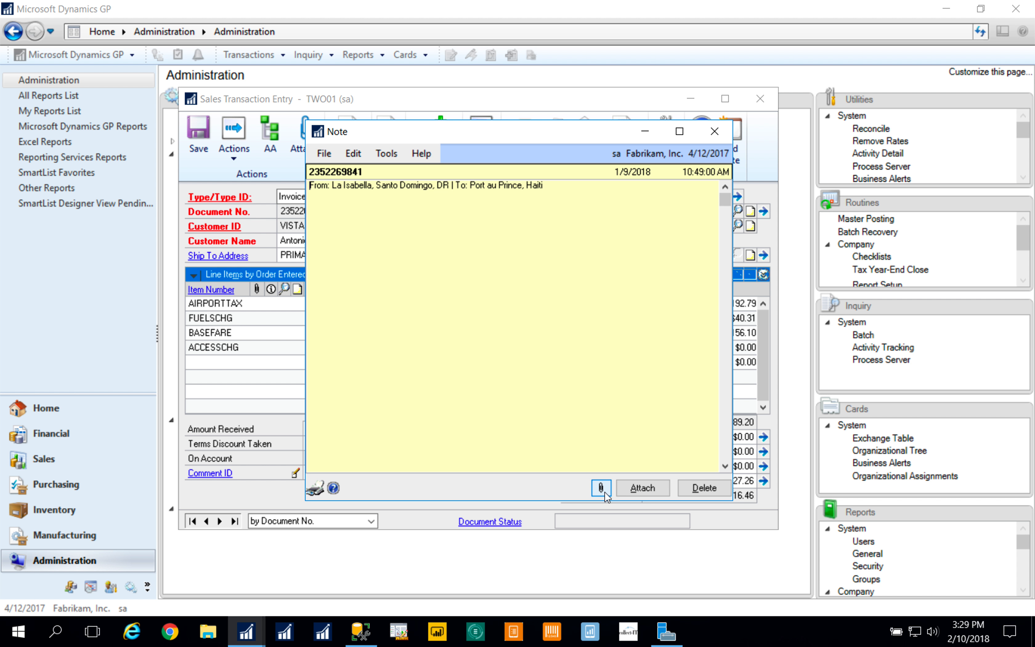
pyautogui.click(645, 490)
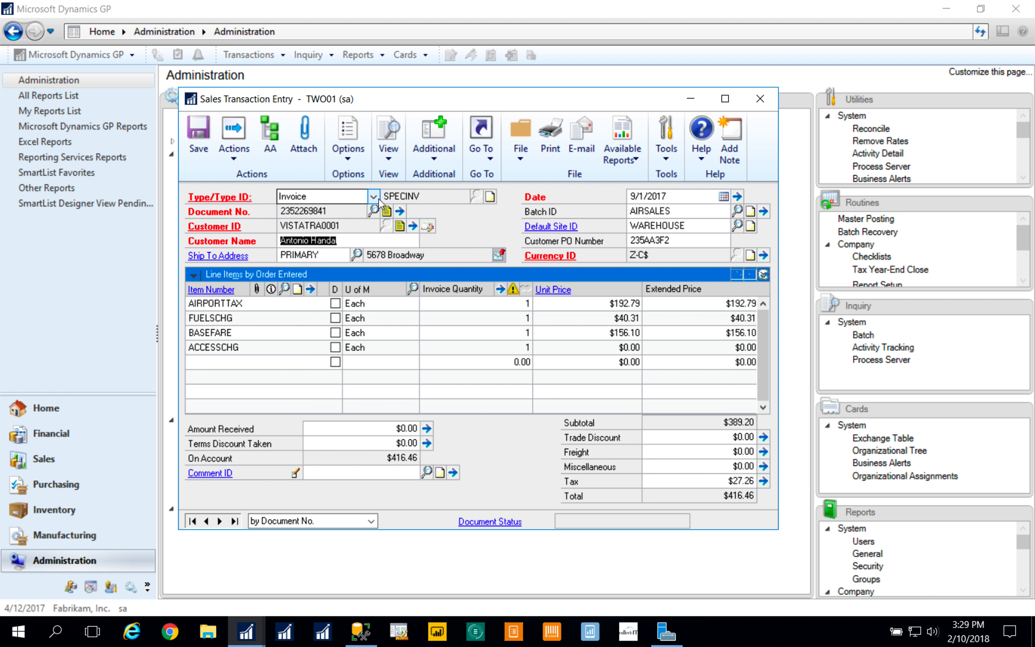
# Step: Open the invoice's document attachments and attach the ReQlogic - Questionnaire file
pyautogui.click(317, 146)
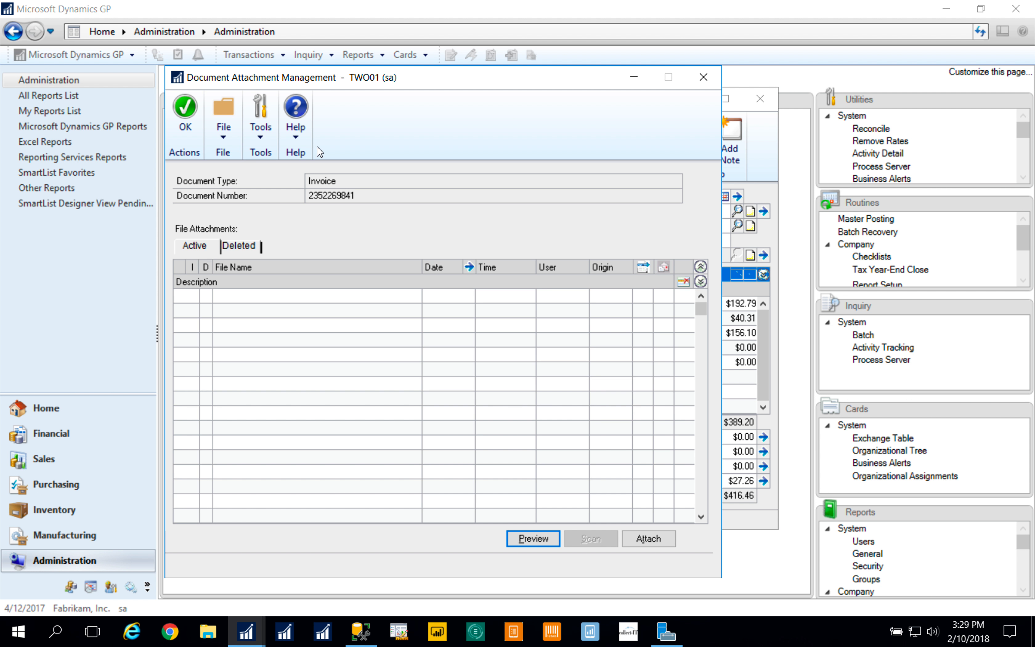
pyautogui.moveTo(410, 73); pyautogui.dragTo(431, 67)
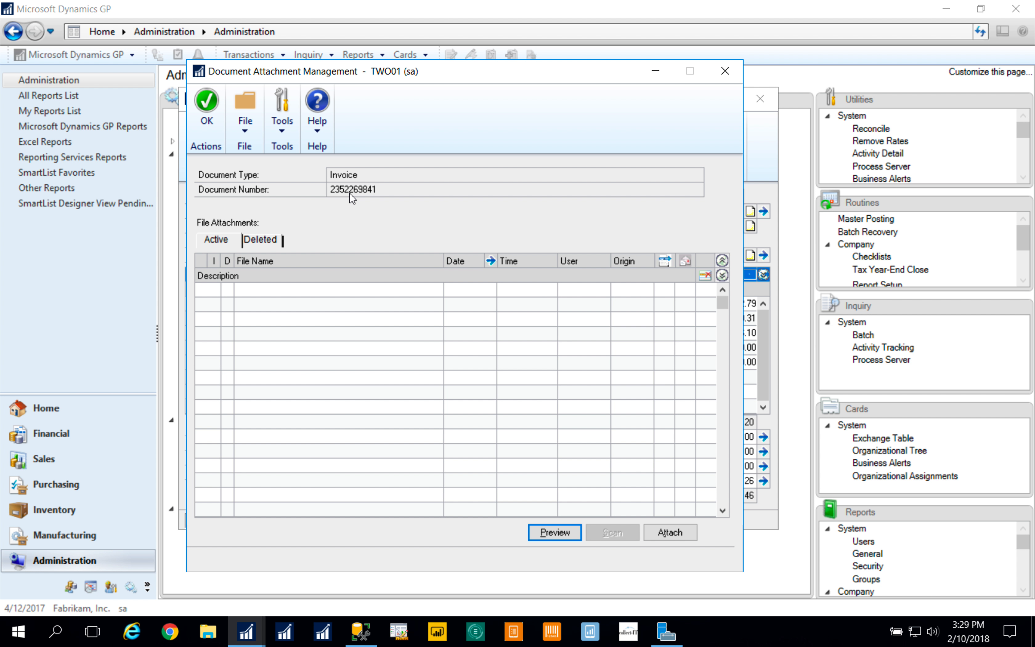
pyautogui.click(680, 537)
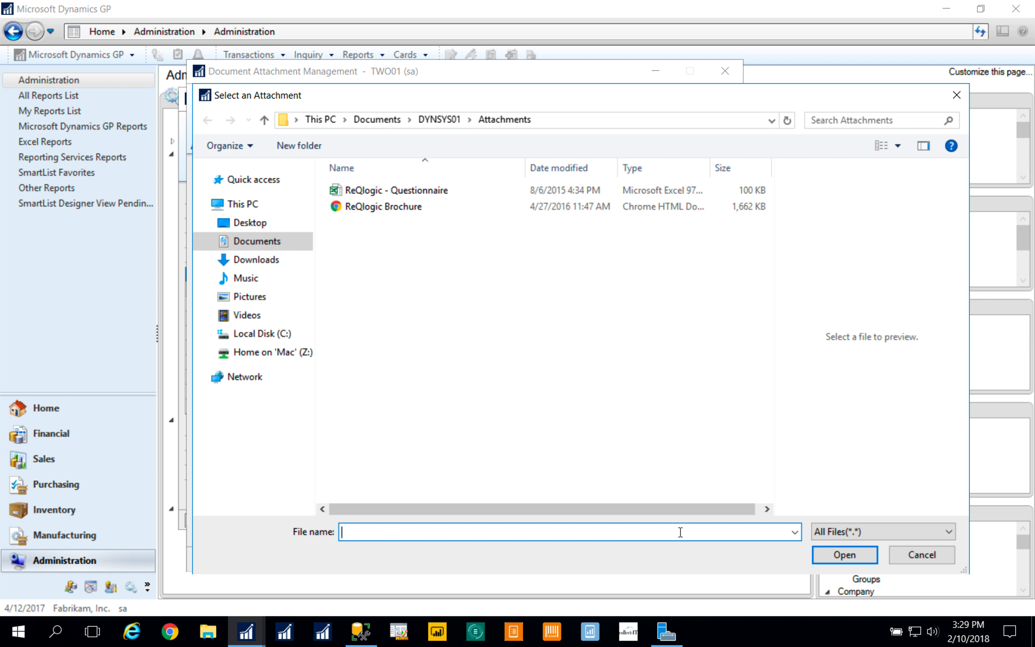
pyautogui.doubleClick(372, 192)
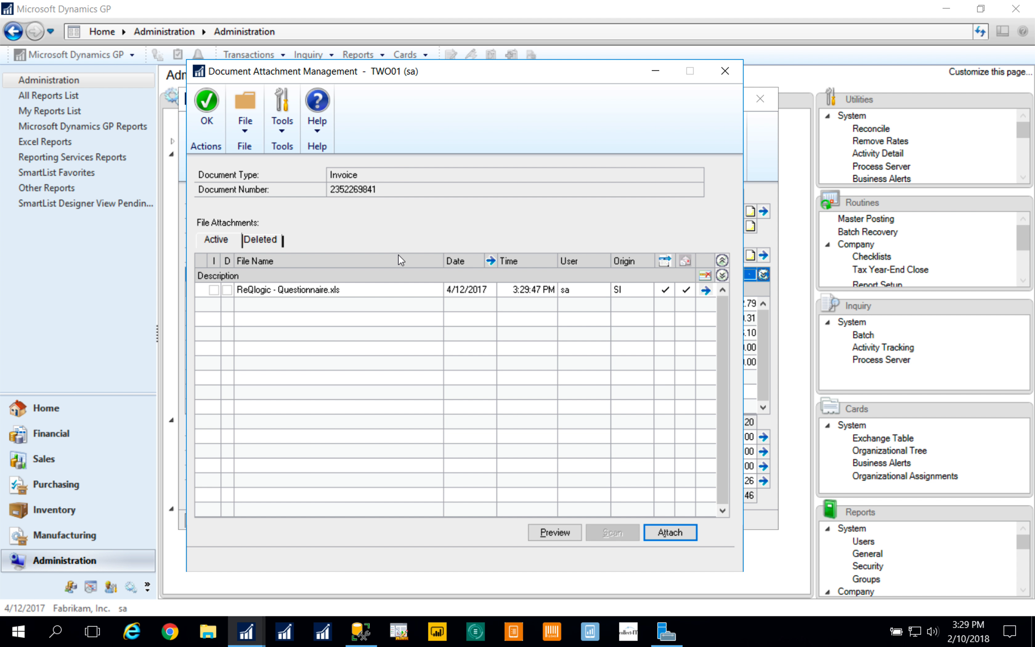
# Step: Set the questionnaire attachment's attributes to CATEGORY QUESTIONNAIRE, TYPE EXCEL and DEPT SALES
pyautogui.click(373, 289)
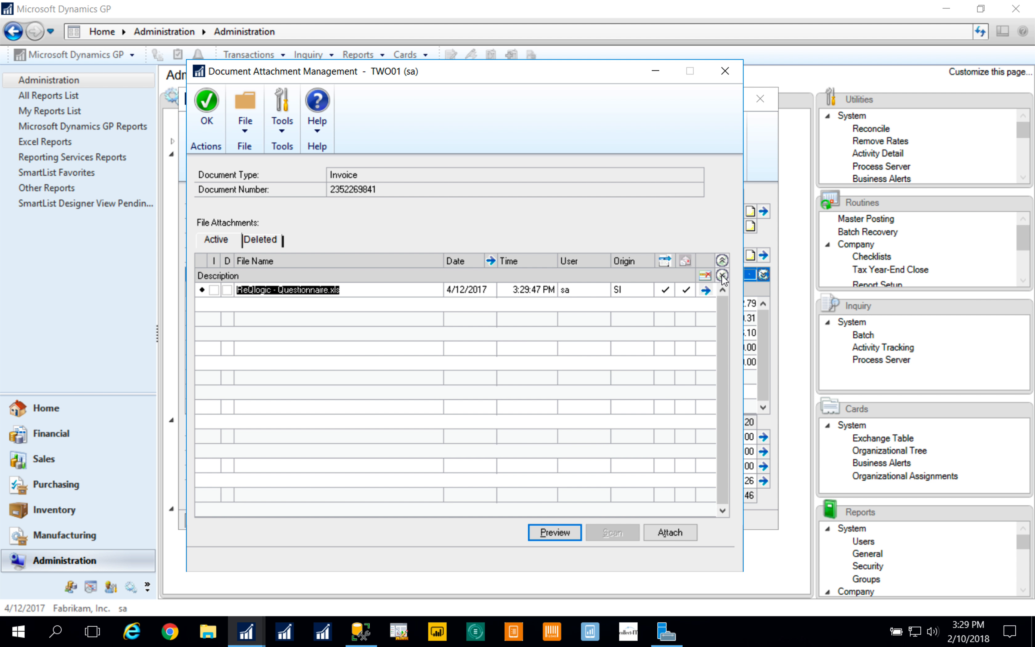
pyautogui.click(705, 290)
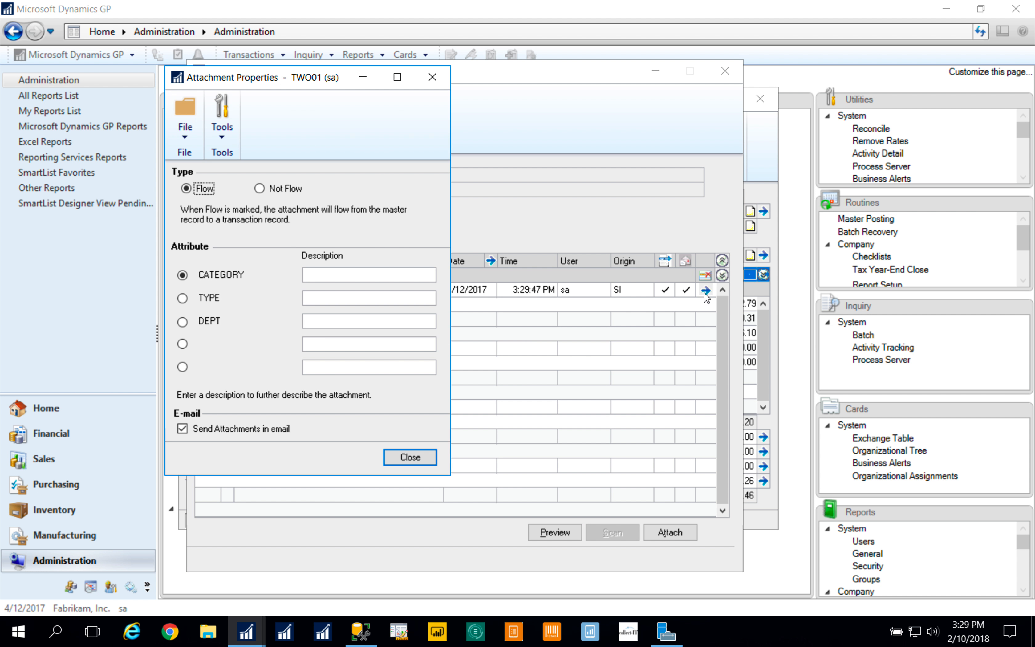
pyautogui.click(369, 274)
pyautogui.write('QUESTIONNAIRE')
pyautogui.press('Tab')
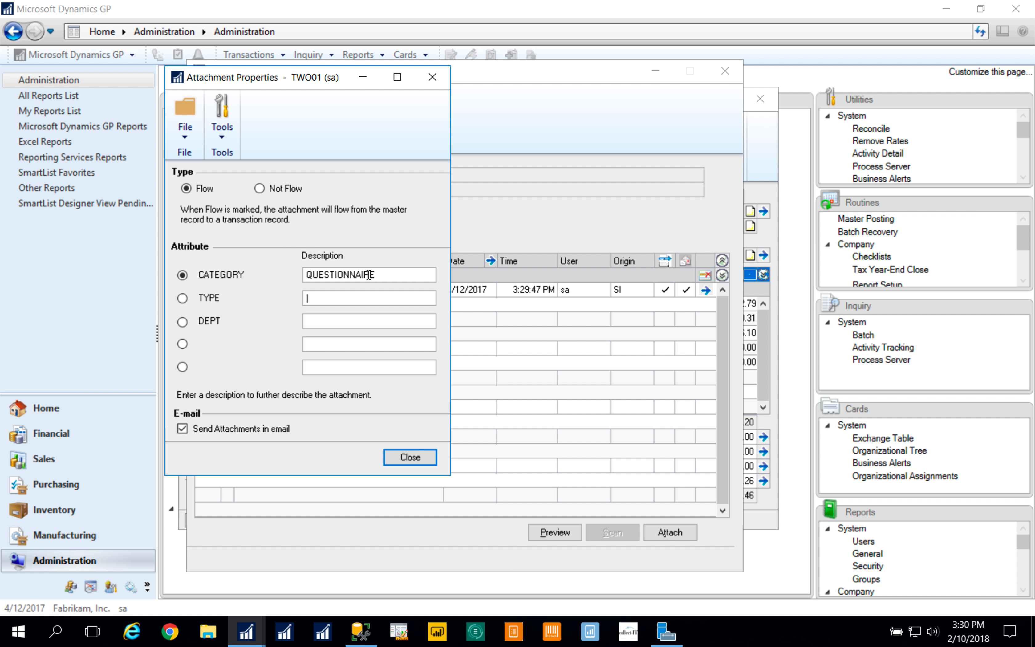
pyautogui.write('EXCEL')
pyautogui.press('Tab')
pyautogui.write('SALES')
pyautogui.click(410, 464)
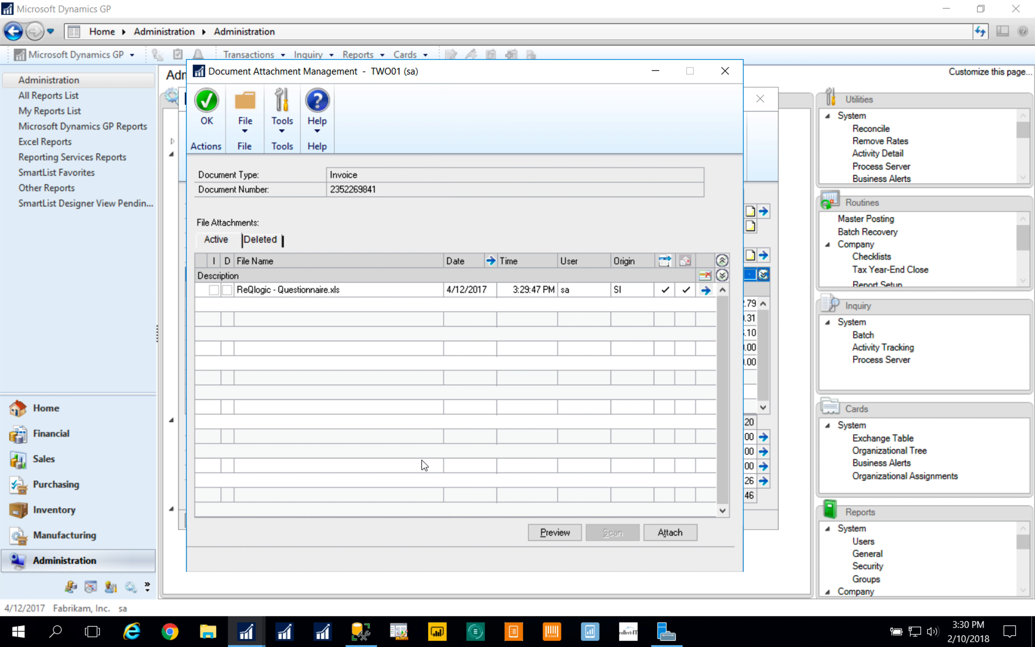
# Step: Enter "Customer questionnaire for scoping routing requirement" as the description of ReQlogic - Questionnaire.xls
pyautogui.click(286, 307)
pyautogui.write('Cutomer')
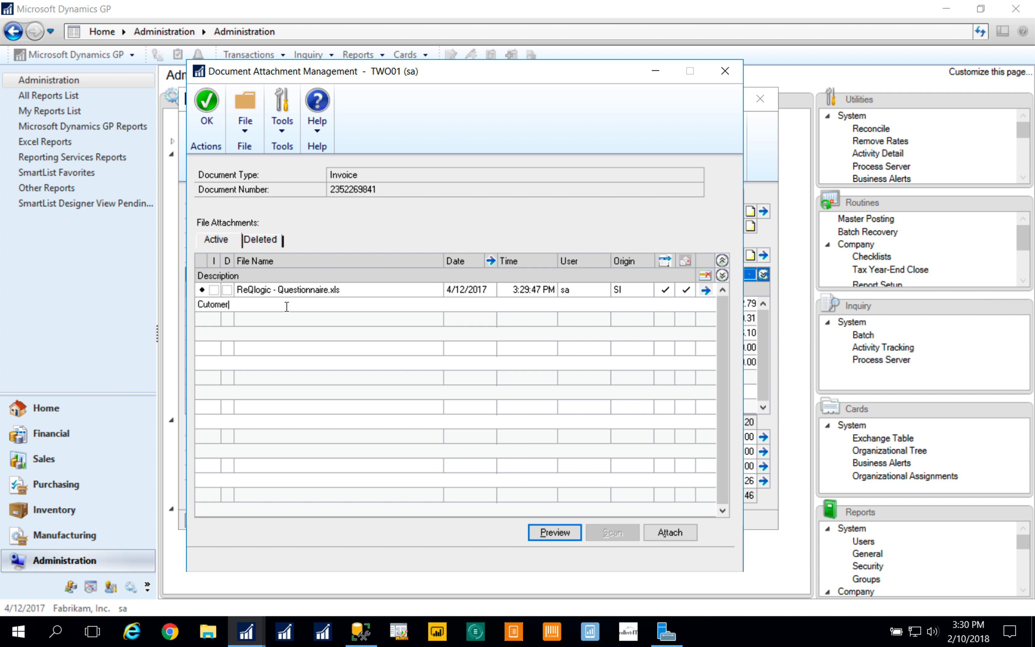
pyautogui.press('BackSpace')
pyautogui.press('BackSpace')
pyautogui.press('BackSpace')
pyautogui.write('stomer questionnaire for e')
pyautogui.write('copuing')
pyautogui.press('BackSpace')
pyautogui.press('BackSpace')
pyautogui.press('BackSpace')
pyautogui.press('BackSpace')
pyautogui.press('BackSpace')
pyautogui.write('ping rout')
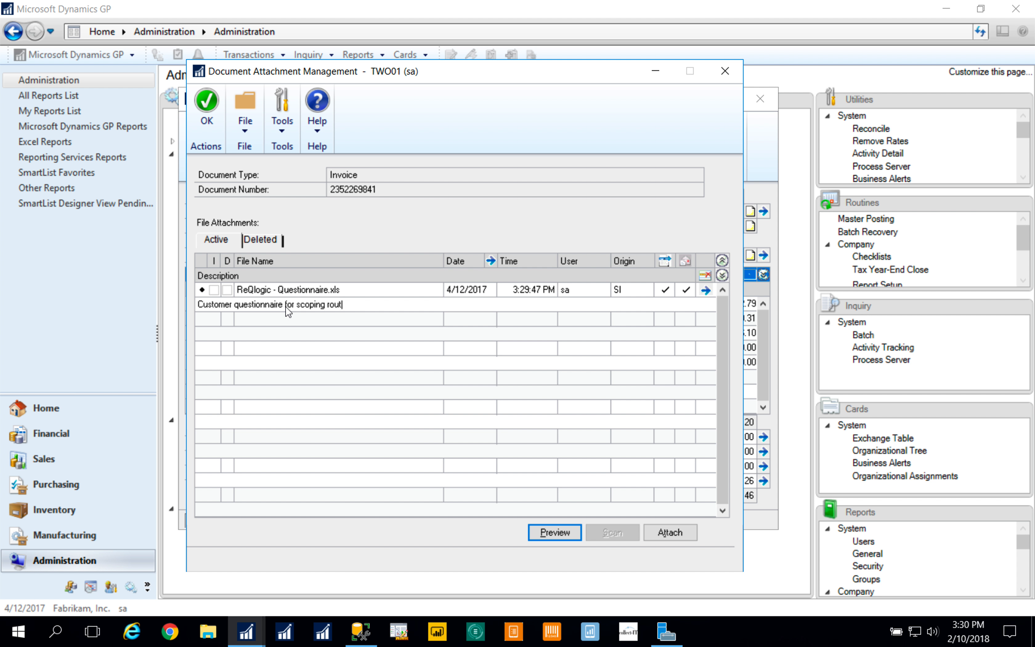
pyautogui.write('ing requirement')
pyautogui.press('Tab')
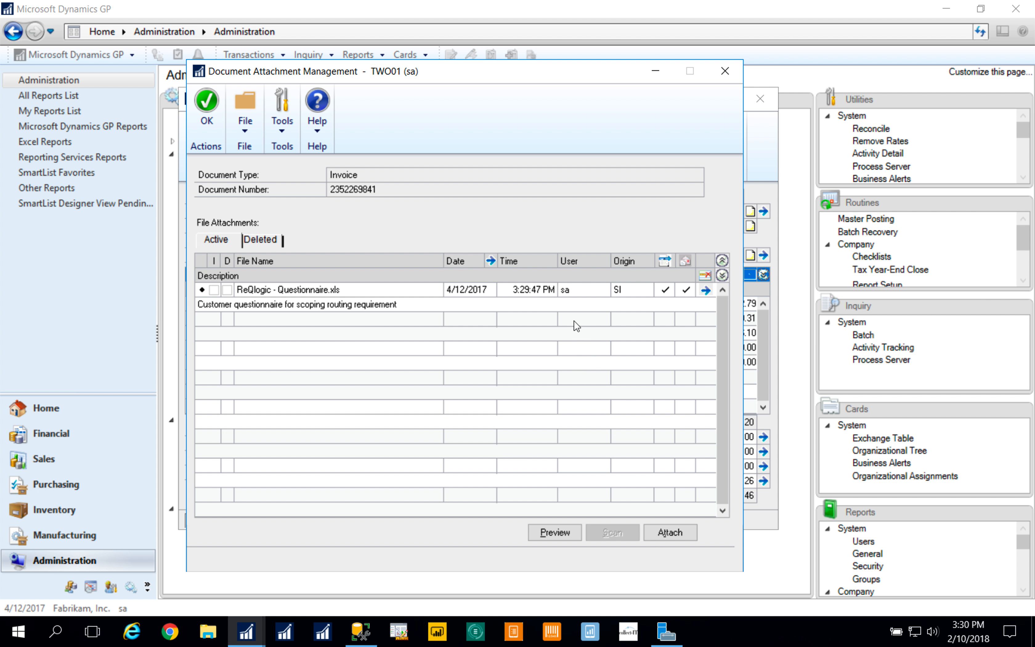
# Step: Attach the ReQlogic Brochure file and set its attributes to CATEGORY BROCHURE, TYPE PDF and DEPT SALES
pyautogui.click(681, 535)
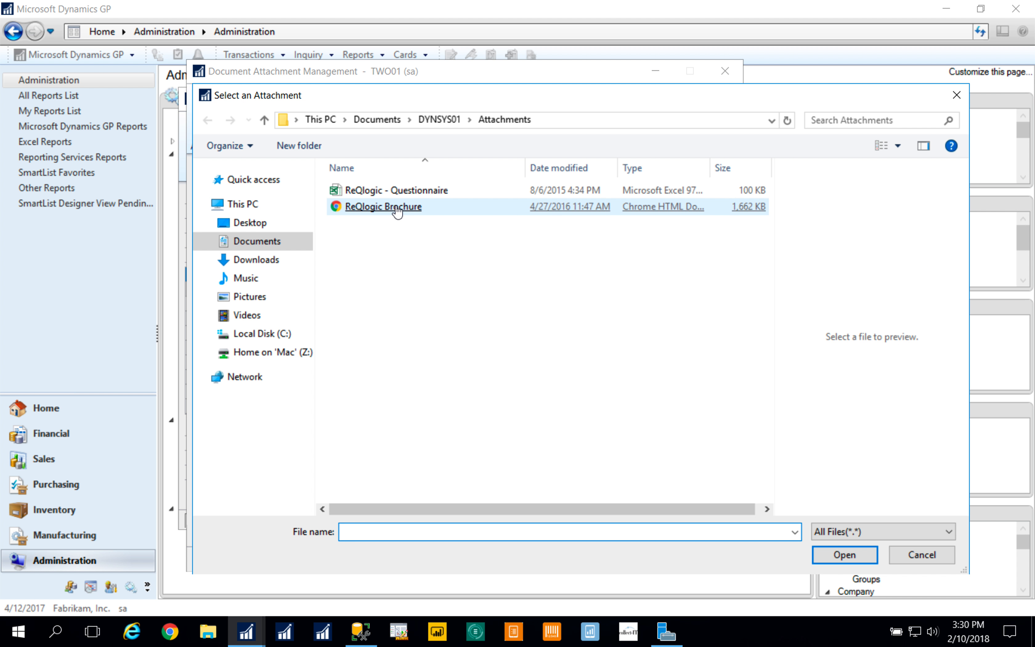
pyautogui.doubleClick(397, 209)
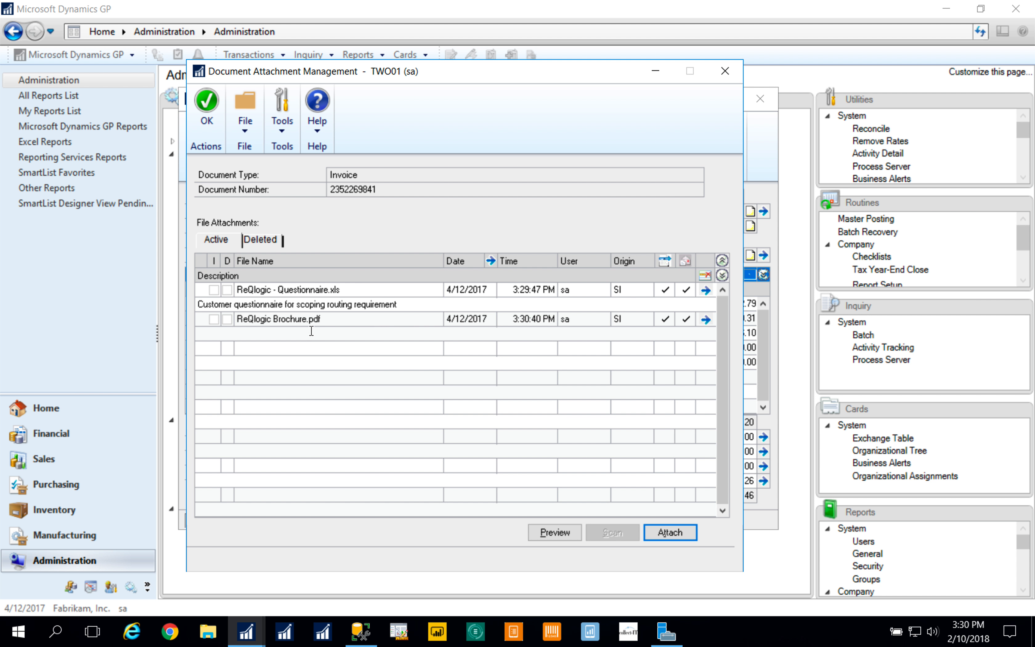
pyautogui.click(296, 336)
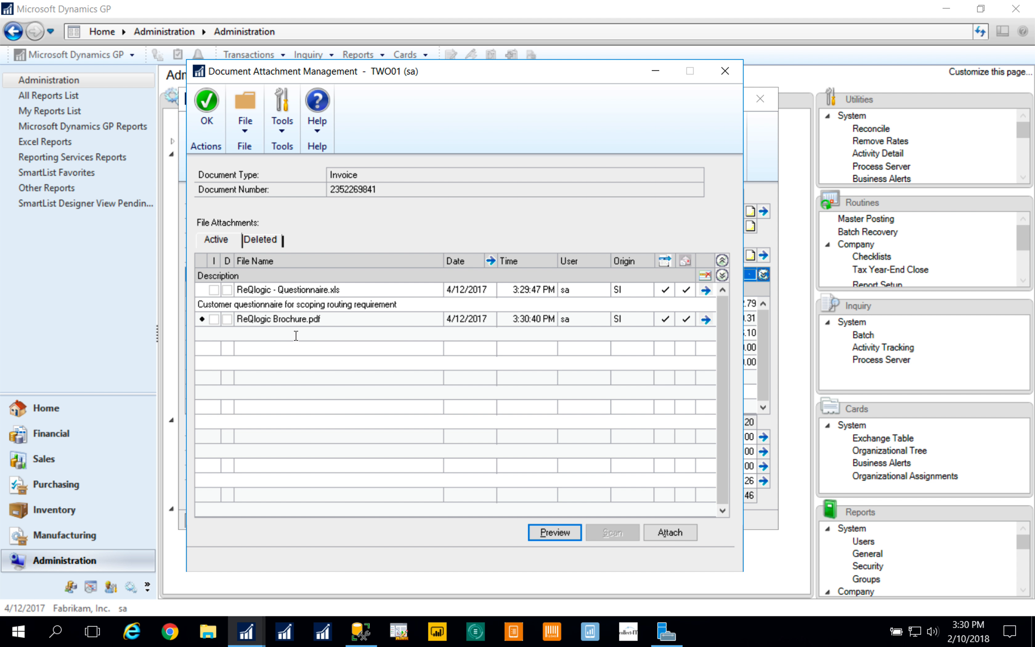
pyautogui.click(707, 319)
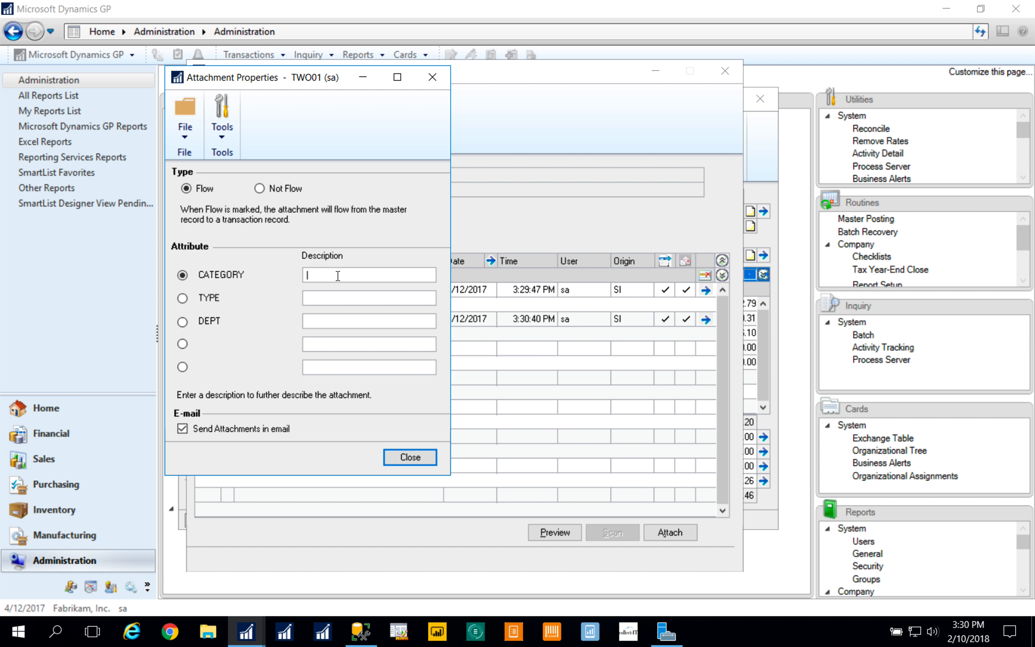
pyautogui.write('BROCHURE')
pyautogui.press('Tab')
pyautogui.write('PDF')
pyautogui.press('Tab')
pyautogui.write('SALES')
pyautogui.click(412, 457)
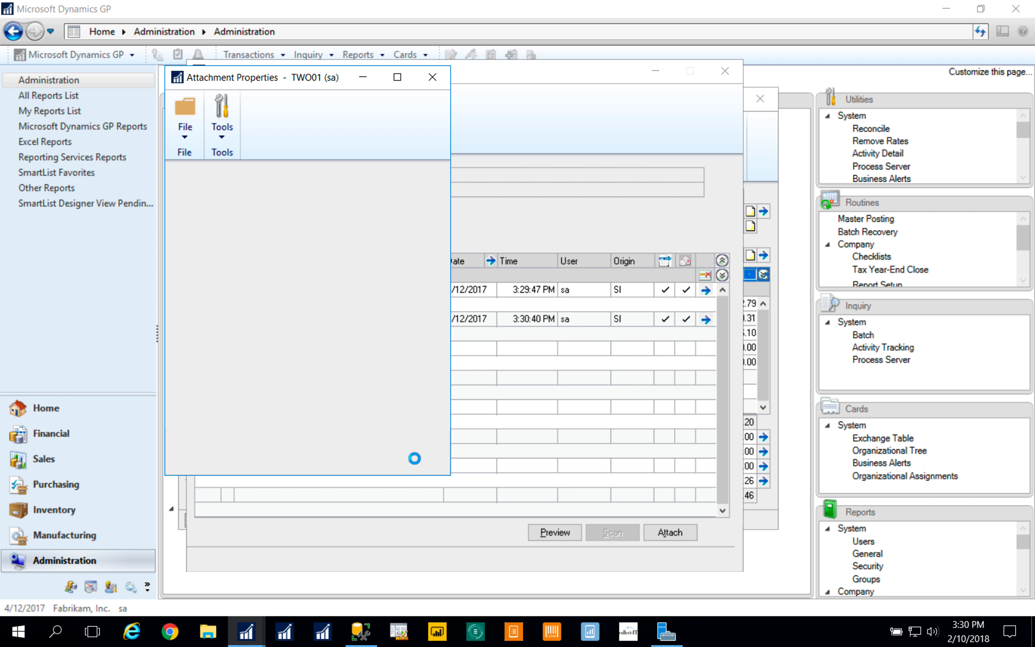
# Step: Enter "Product brochure version 2018" as the description of ReQlogic Brochure.pdf
pyautogui.click(298, 336)
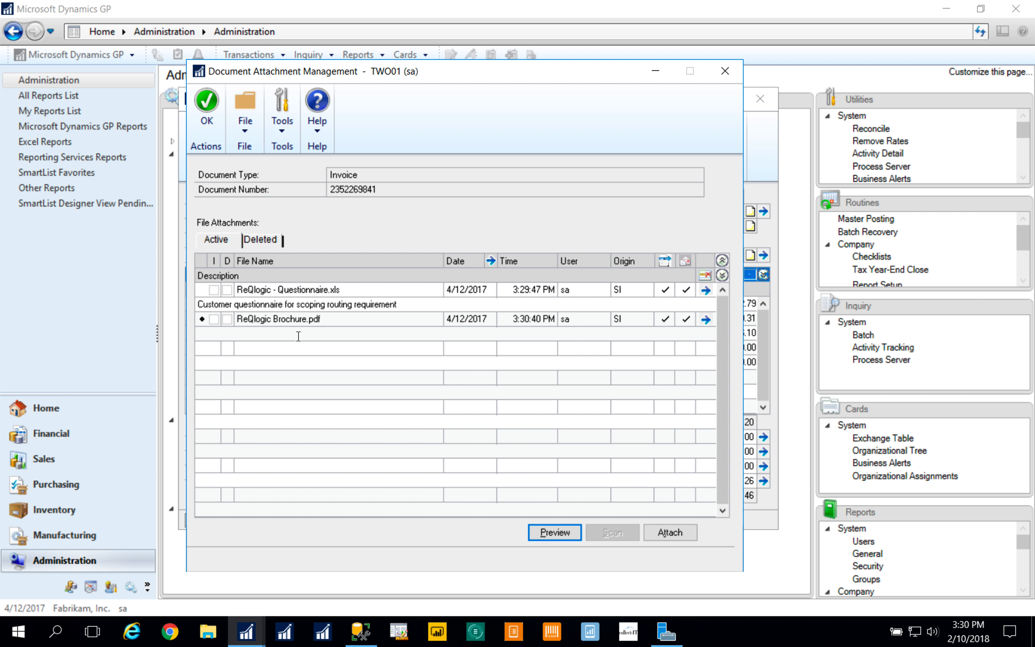
pyautogui.write('Product brochure version 2018')
pyautogui.click(632, 512)
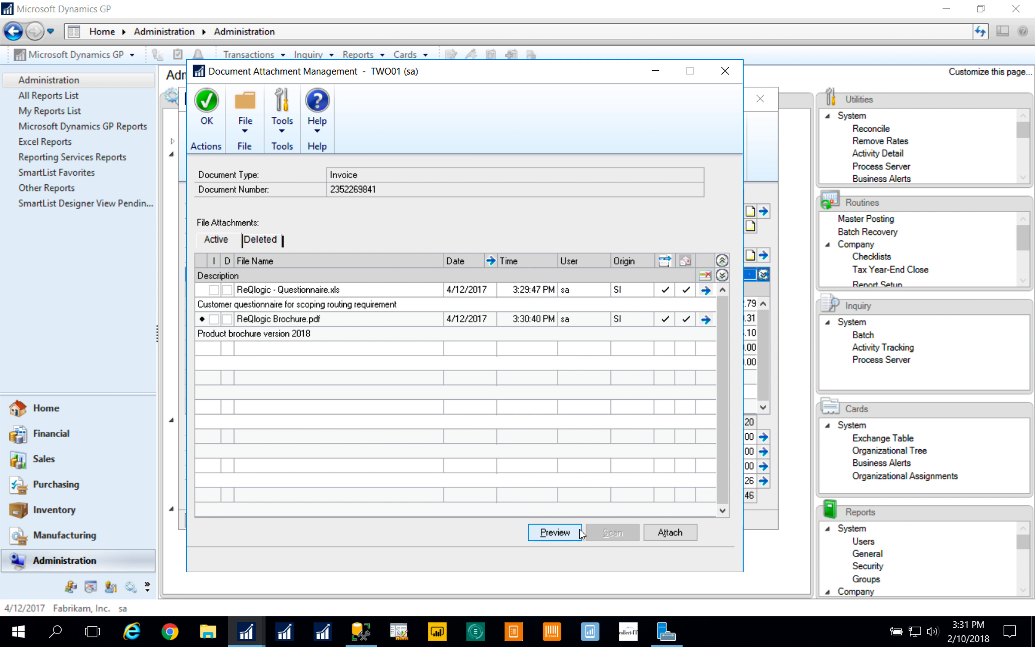
# Step: Preview the attached ReQlogic - Questionnaire.xls in Excel and close the preview
pyautogui.click(346, 290)
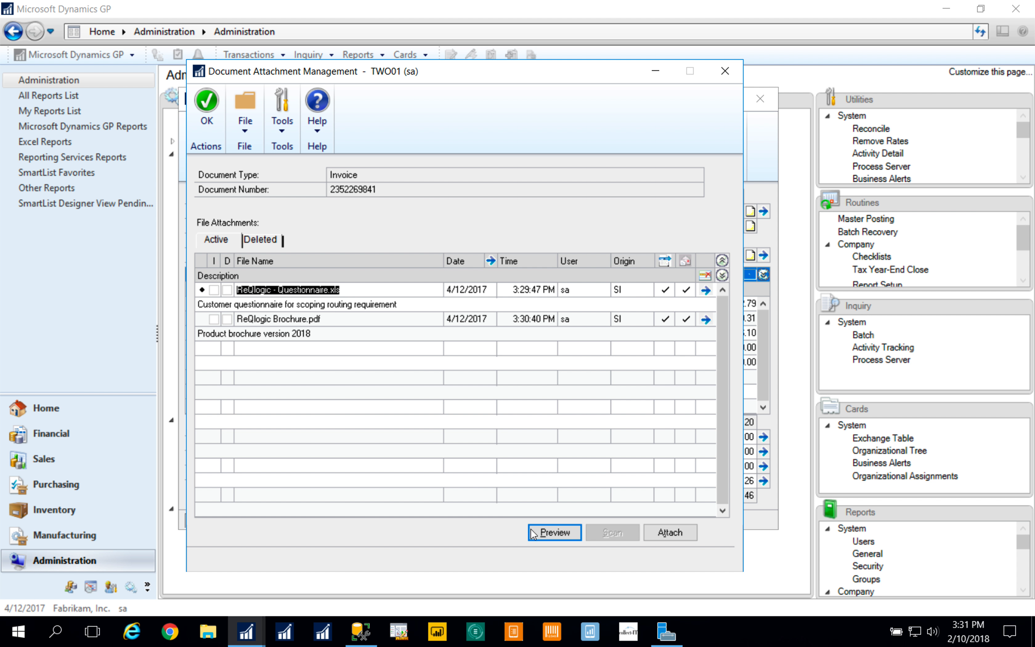
pyautogui.click(564, 538)
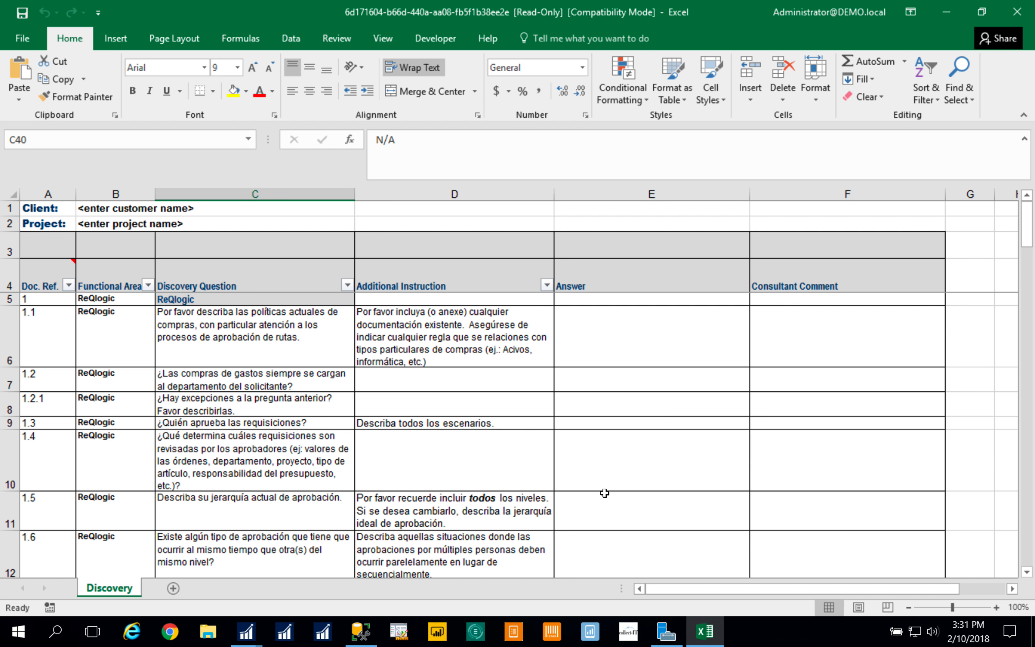
pyautogui.click(1017, 13)
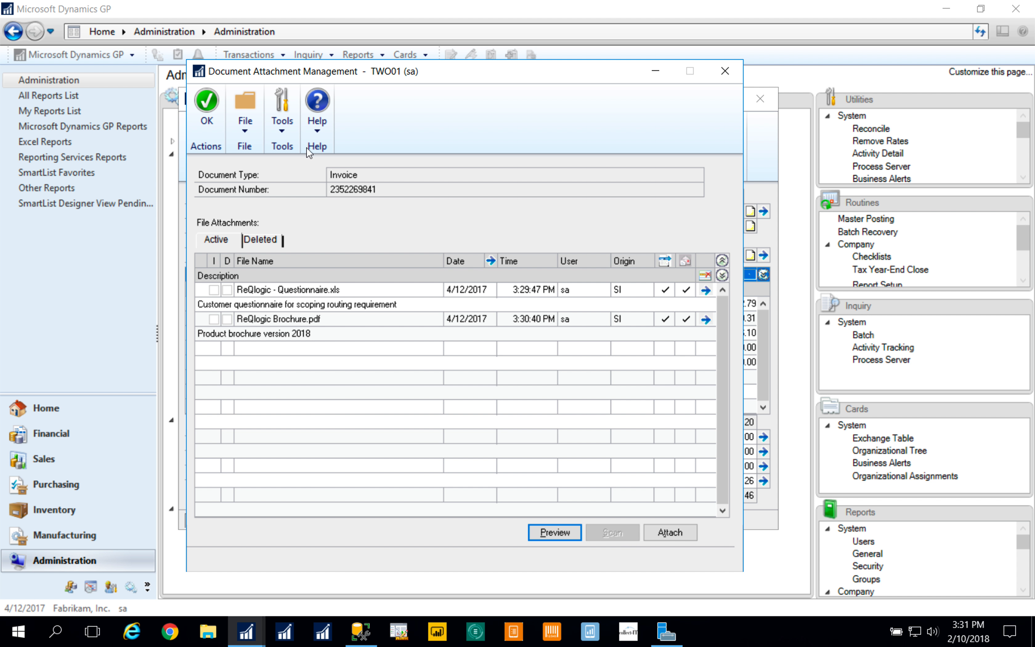
# Step: Accept the invoice's attachments and mark ReQlogic Brochure.pdf and ReQlogic - Questionnaire.xls to send in email, widening the file name column
pyautogui.click(207, 113)
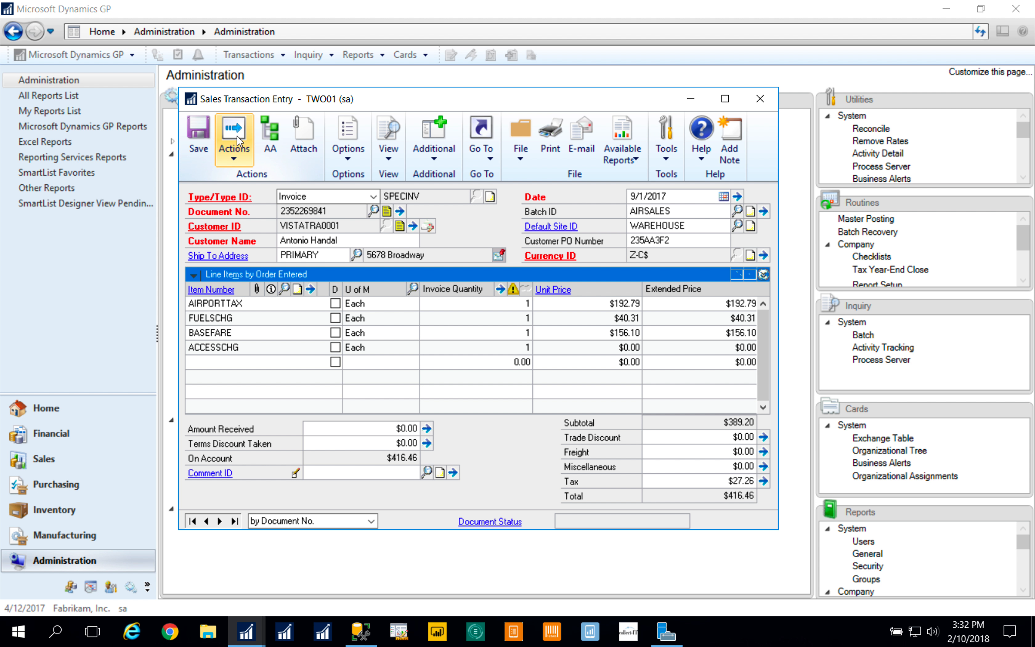
pyautogui.click(242, 152)
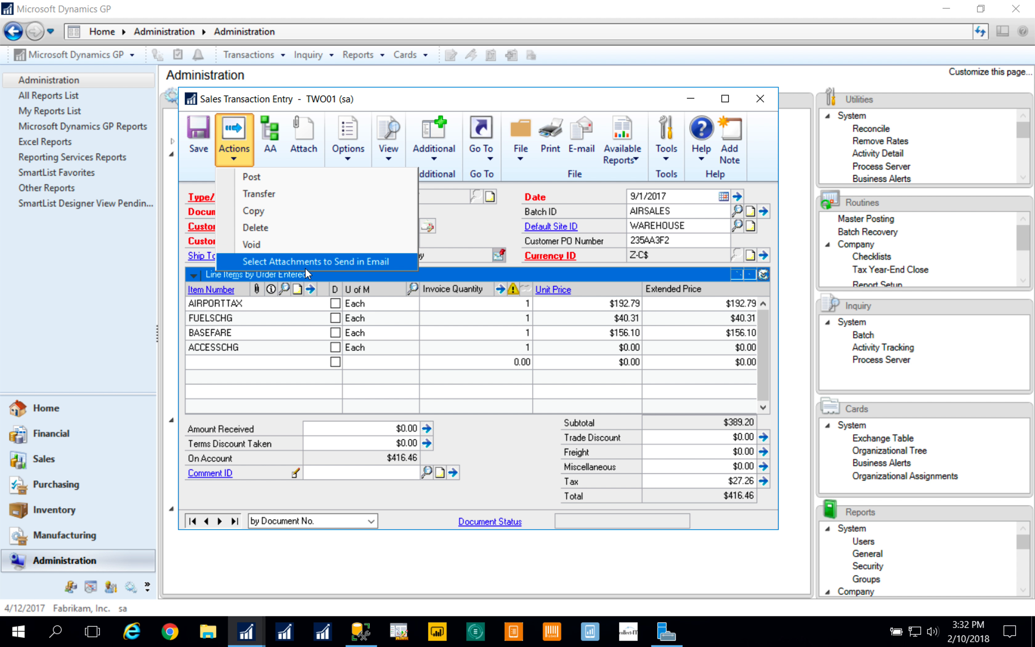
pyautogui.click(277, 261)
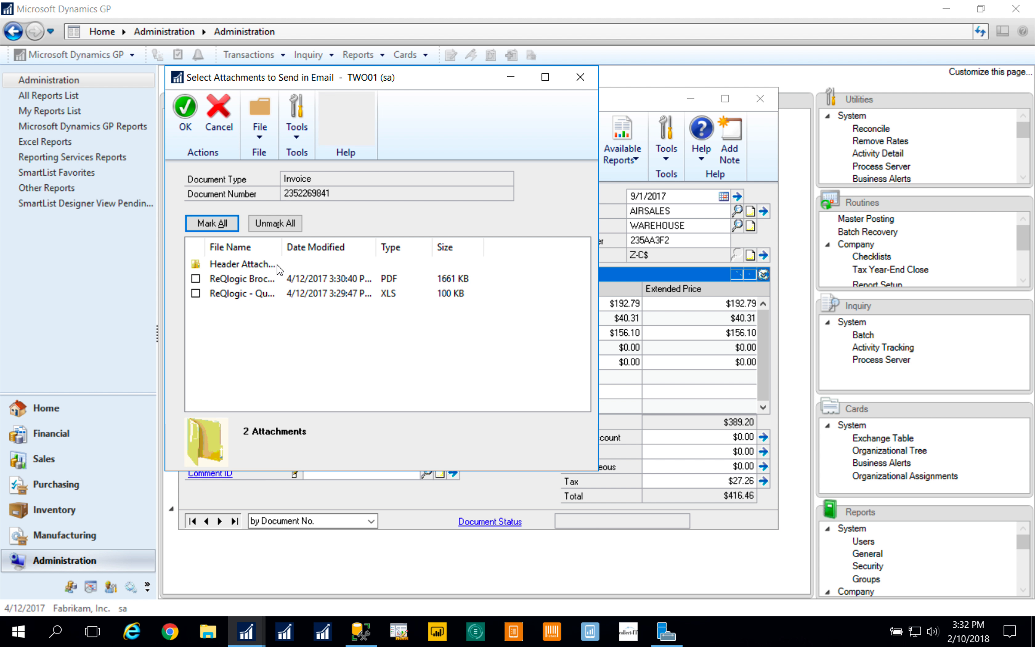
pyautogui.click(195, 281)
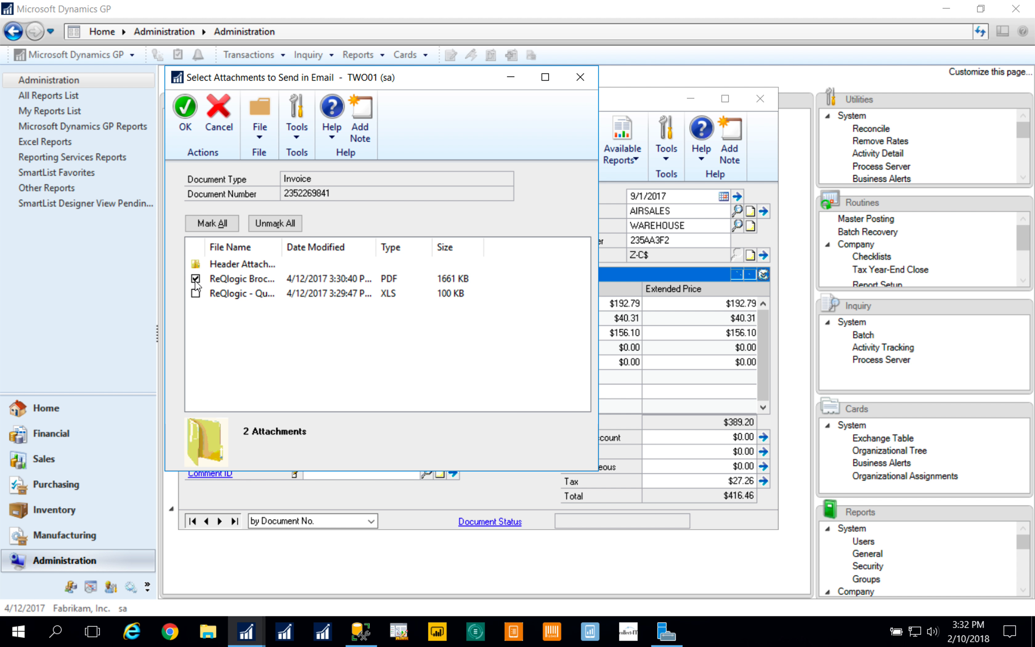
pyautogui.click(195, 294)
pyautogui.moveTo(282, 247); pyautogui.dragTo(350, 247)
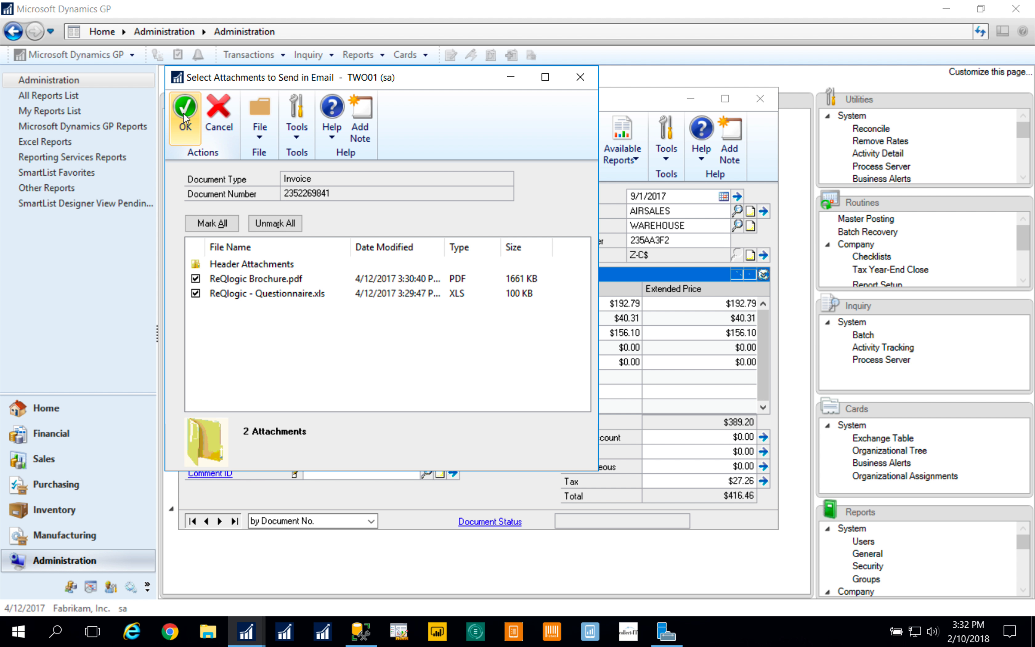
# Step: Exclude ReQlogic - Questionnaire.xls from the email attachments, accept the selection and save the invoice
pyautogui.click(195, 294)
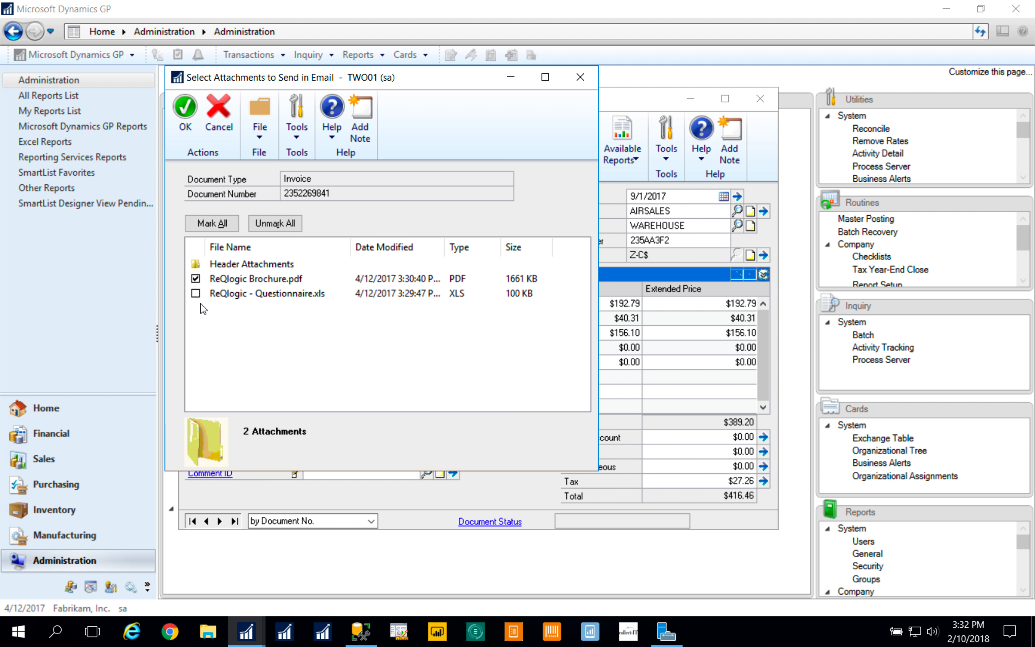
pyautogui.click(185, 119)
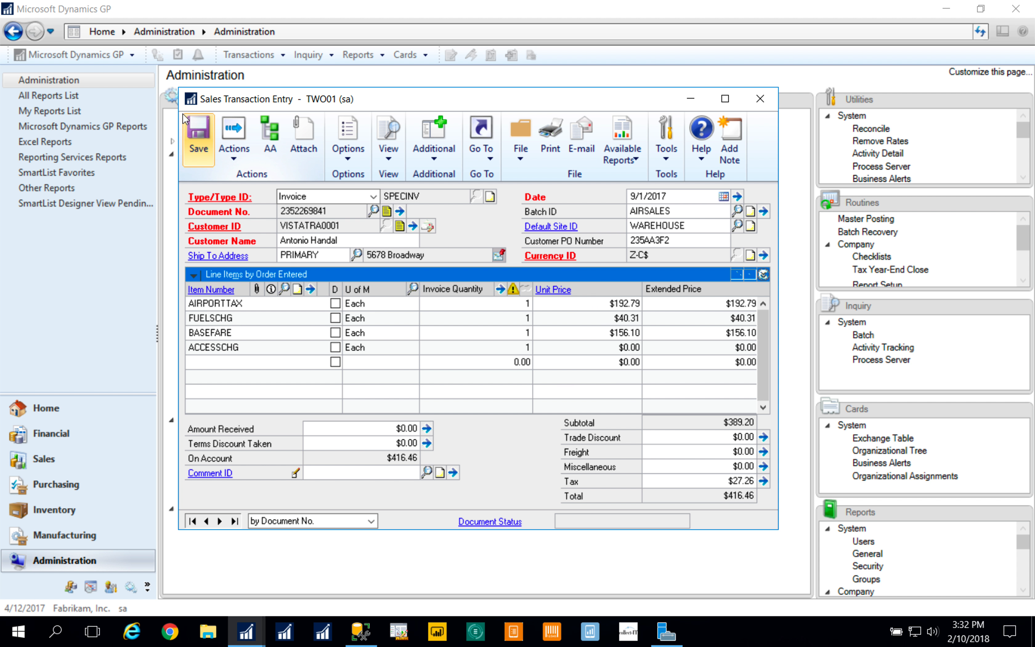
pyautogui.click(194, 133)
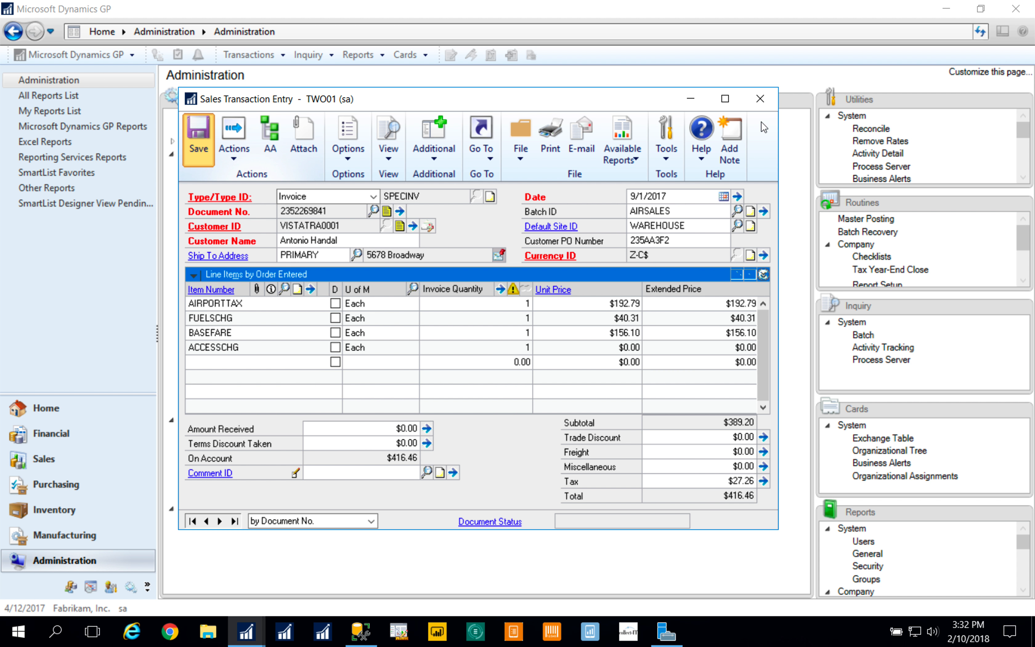
# Step: Close the sales transaction window and display the company's Attachments list in SmartList
pyautogui.click(760, 99)
pyautogui.click(102, 58)
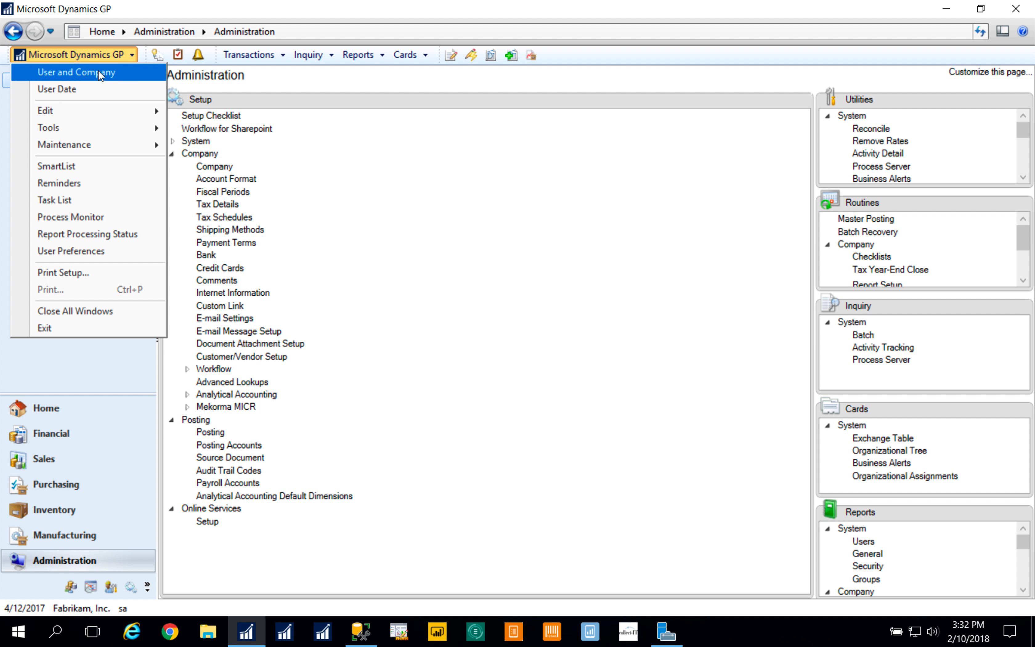
pyautogui.moveTo(92, 133)
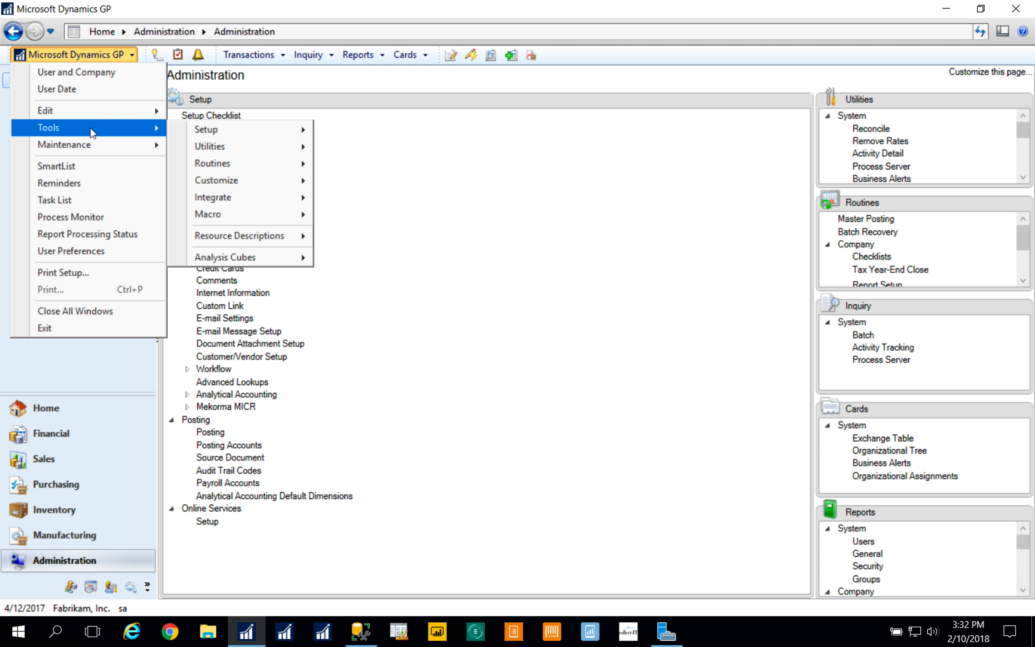
pyautogui.click(76, 166)
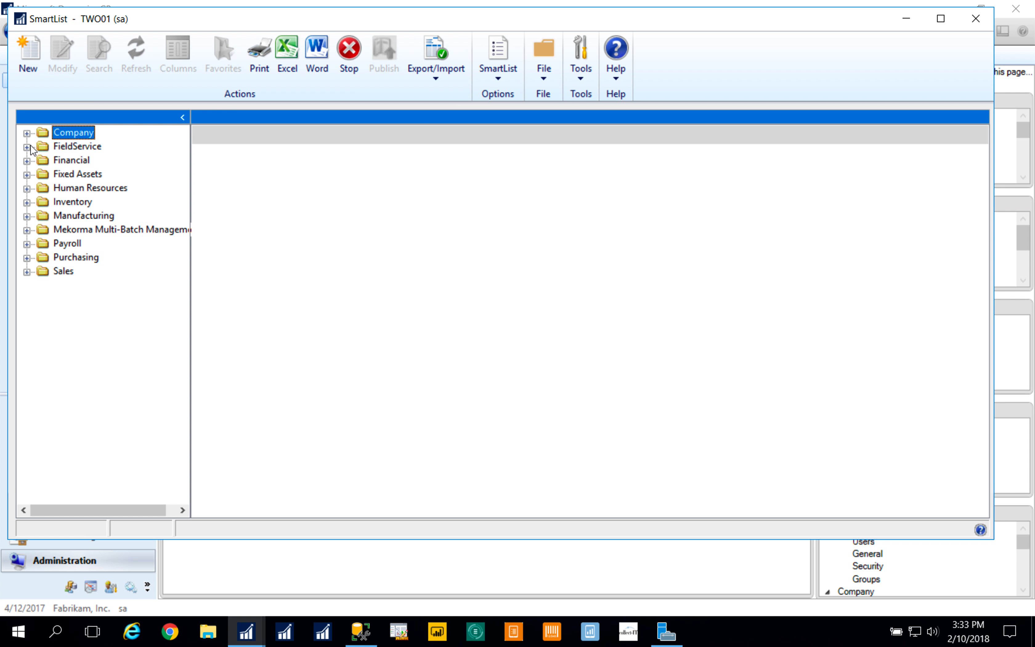
pyautogui.click(27, 133)
pyautogui.click(42, 147)
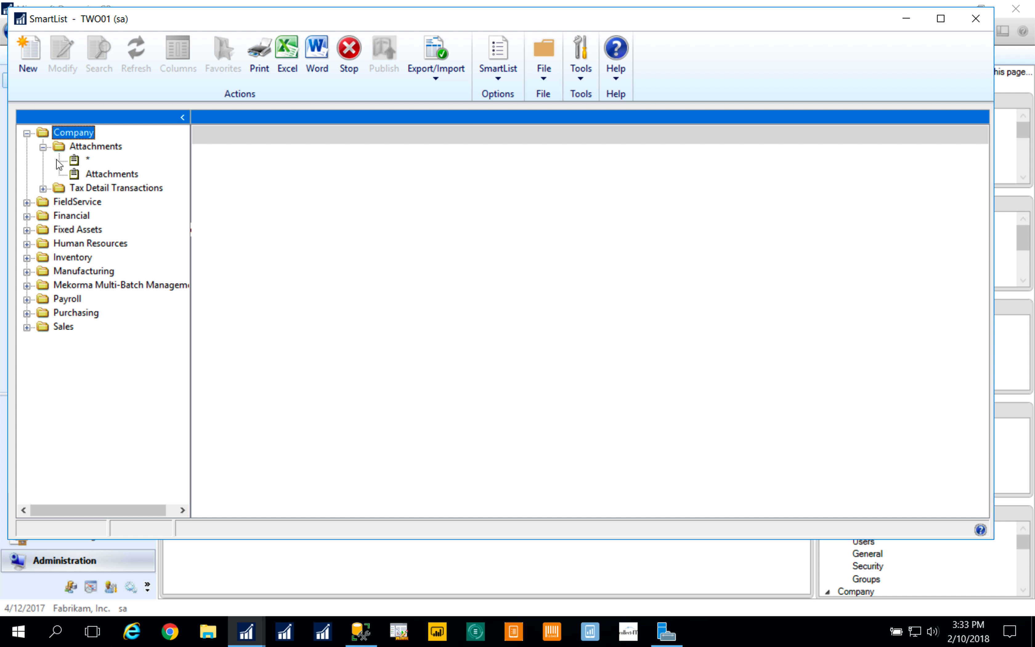
pyautogui.click(115, 176)
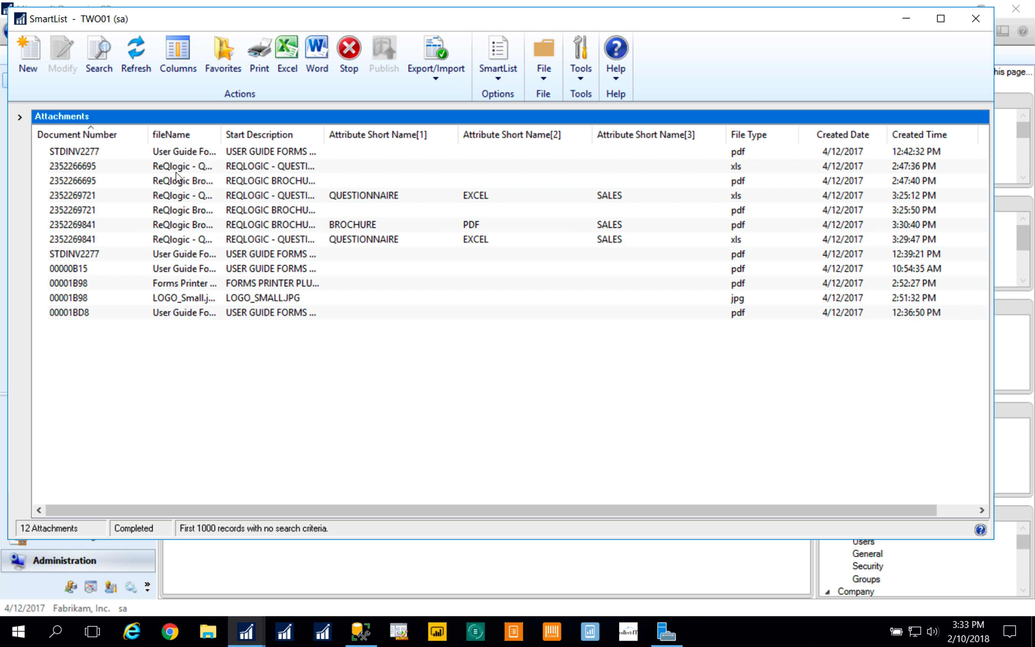
# Step: Widen the fileName and Start Description columns to review the attachments' names, descriptions and attributes, and close SmartList
pyautogui.moveTo(221, 134); pyautogui.dragTo(290, 138)
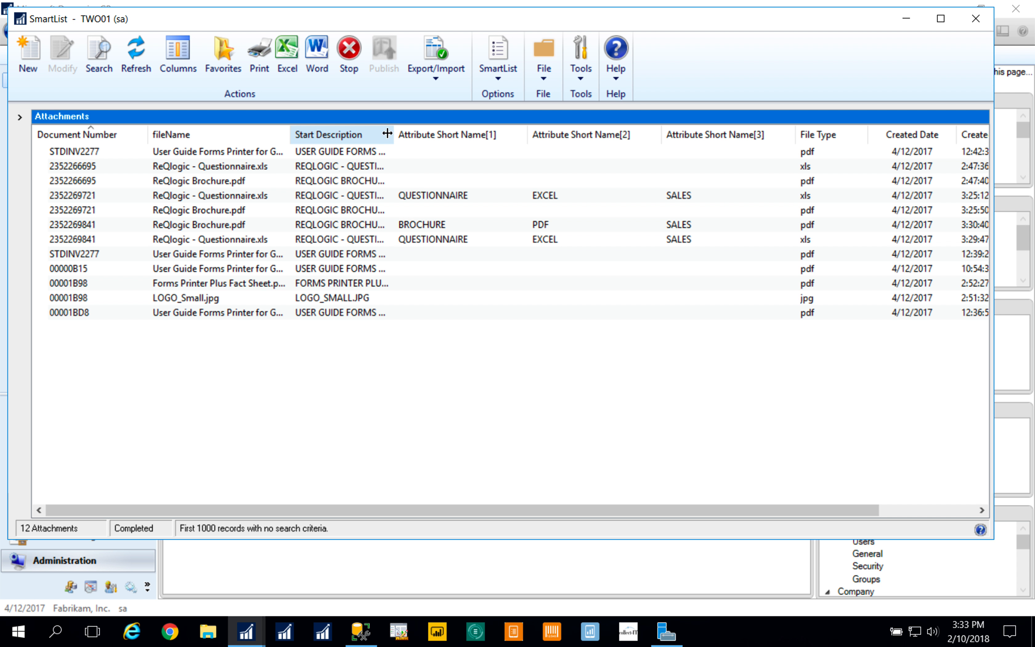
pyautogui.moveTo(387, 133); pyautogui.dragTo(438, 135)
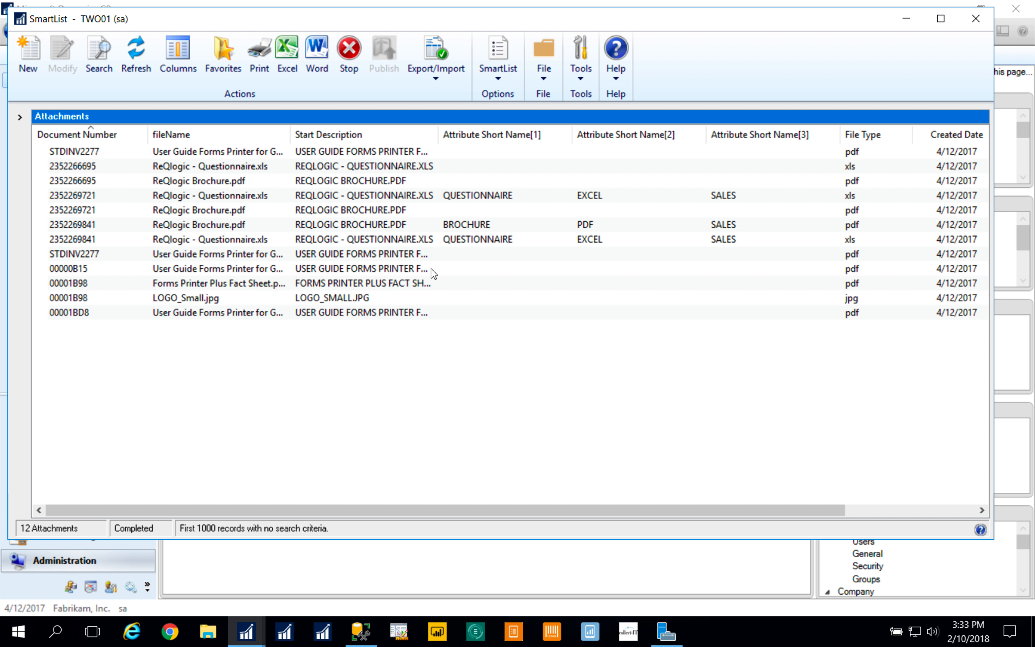
pyautogui.click(977, 19)
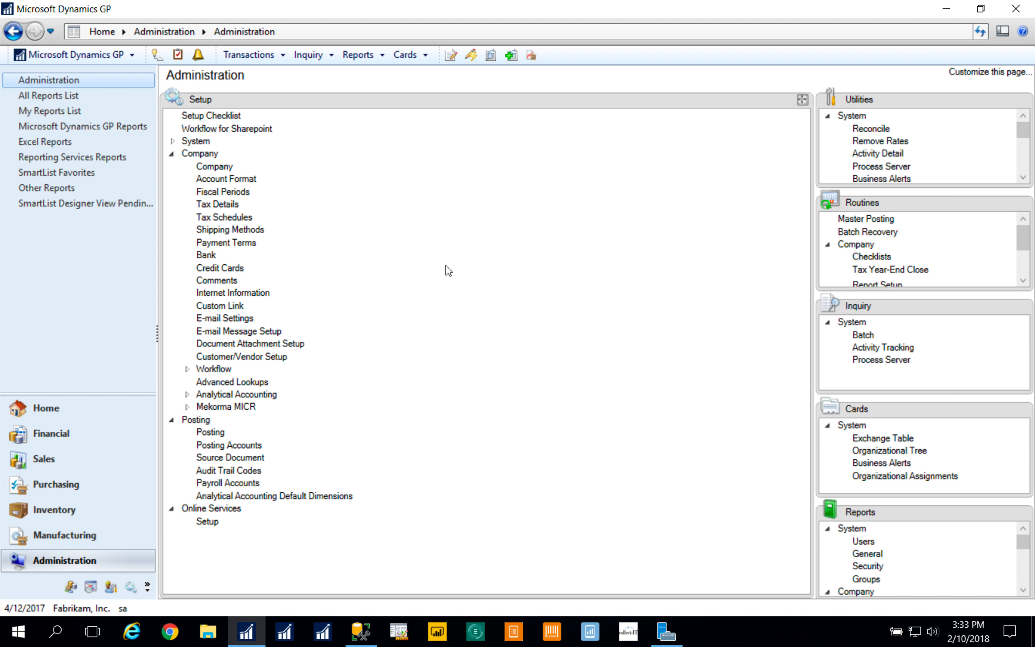